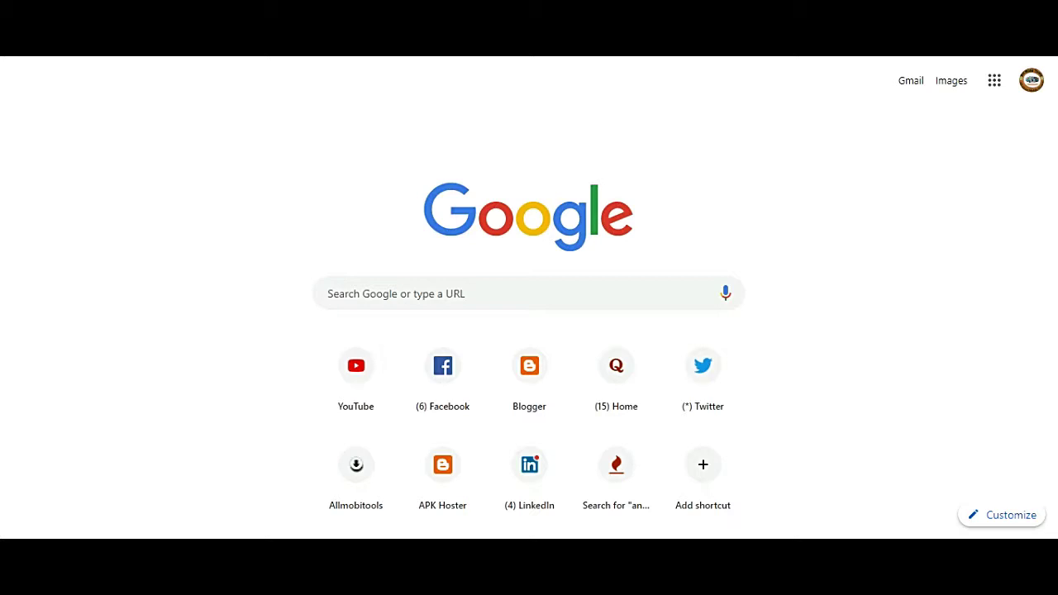
Open the website allmobitools.net
text(all)
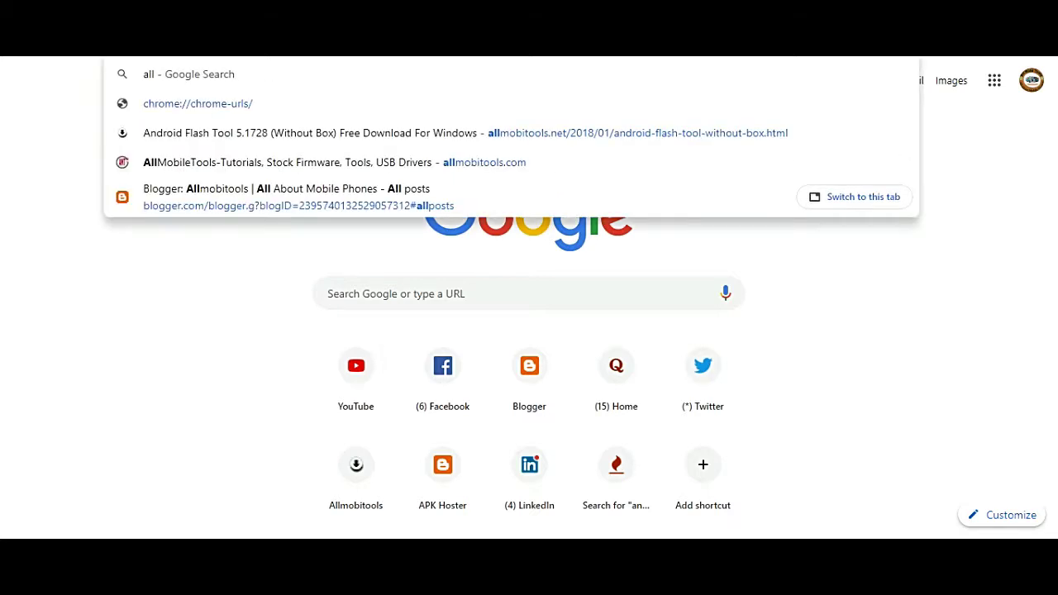
text(mobi)
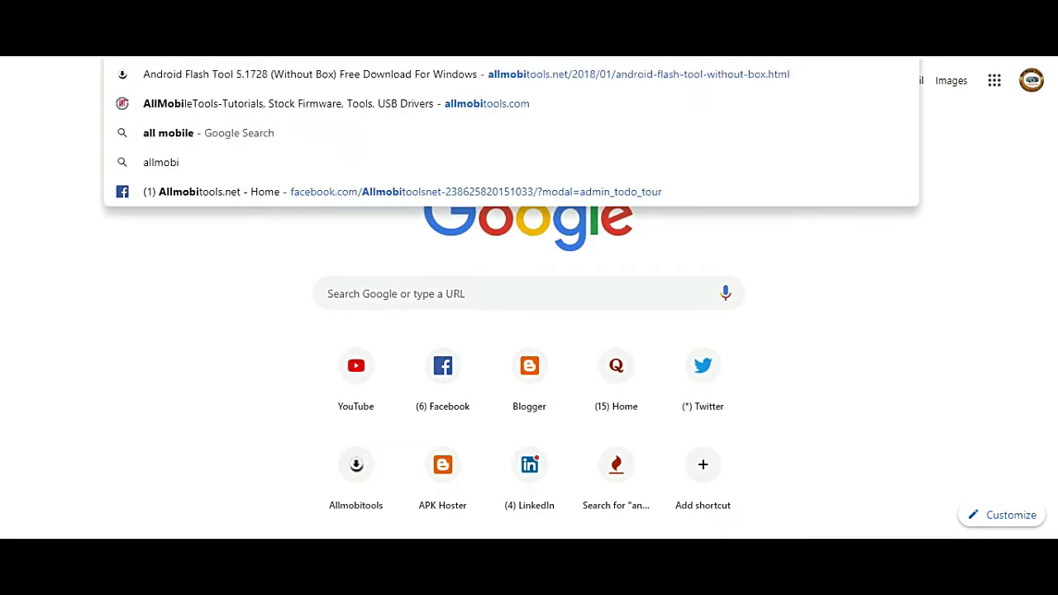
text(tools)
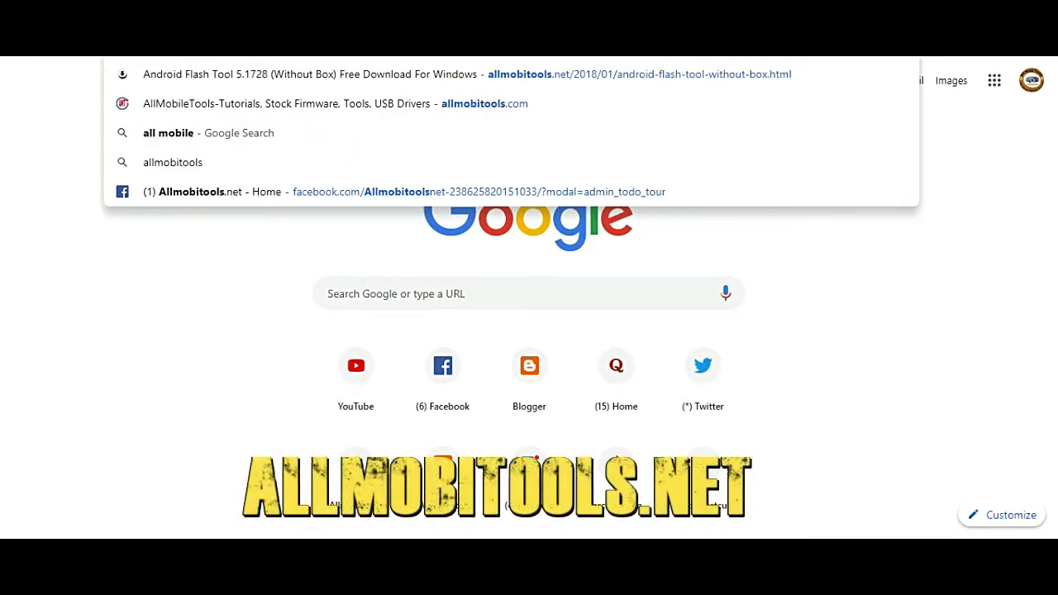
text(.net)
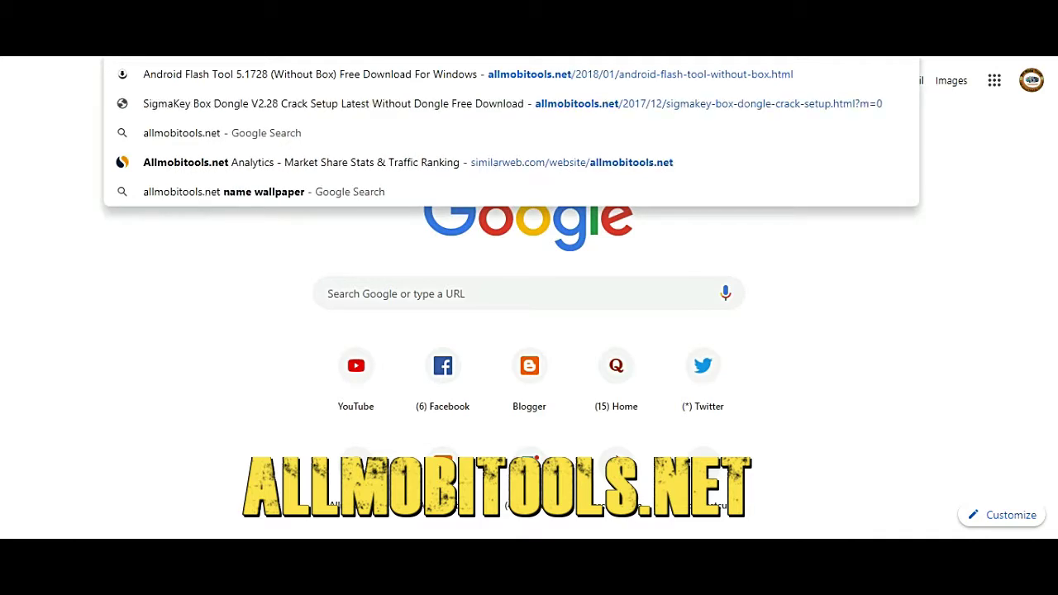
key(Return)
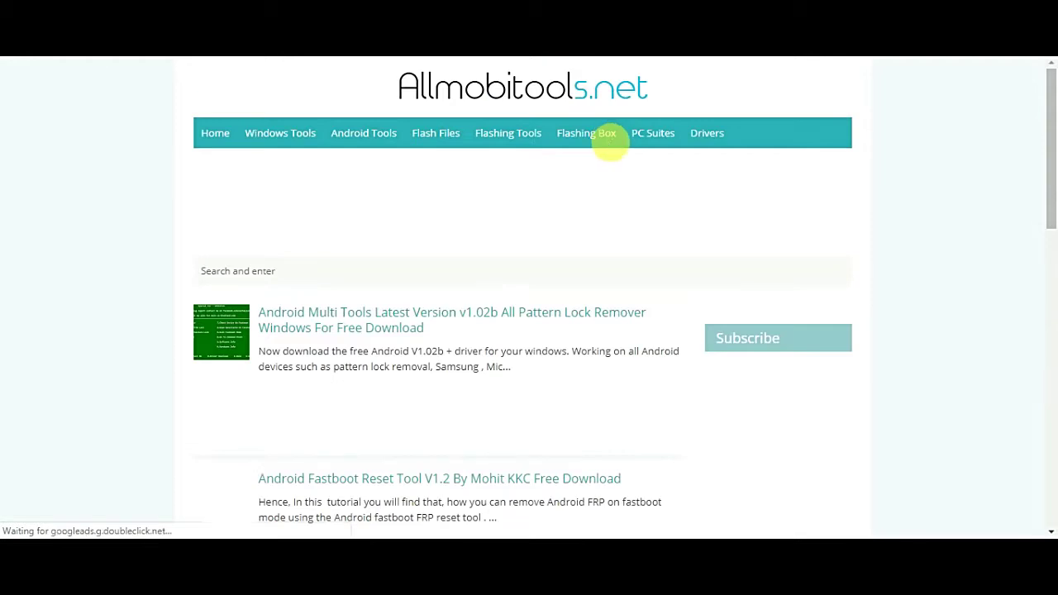
Search the Allmobitools.net site for "android multi tools"
scroll(1046, 161, down, 2)
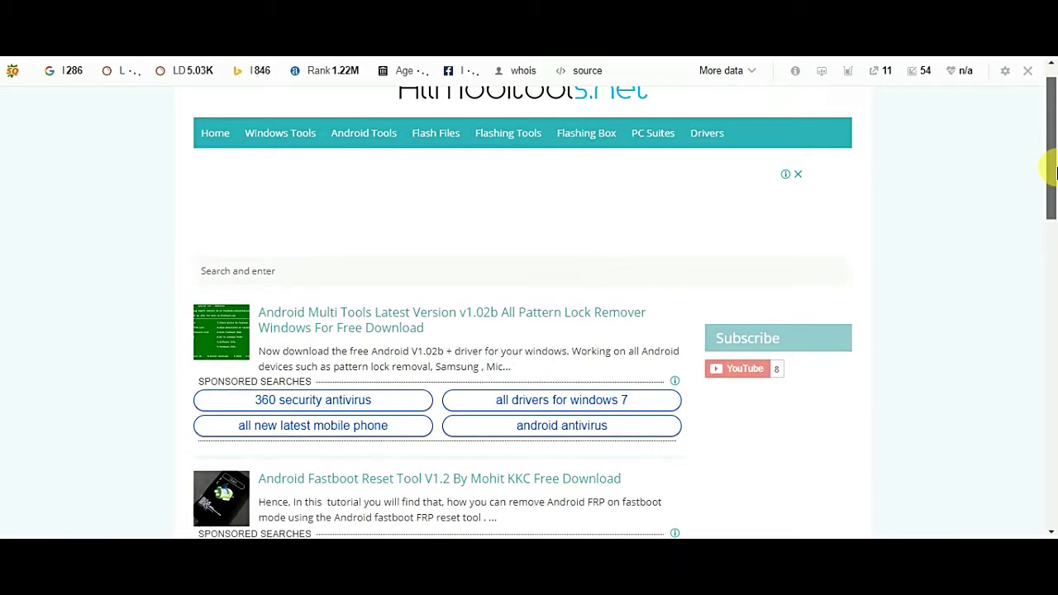
drag(1051, 175, 1037, 92)
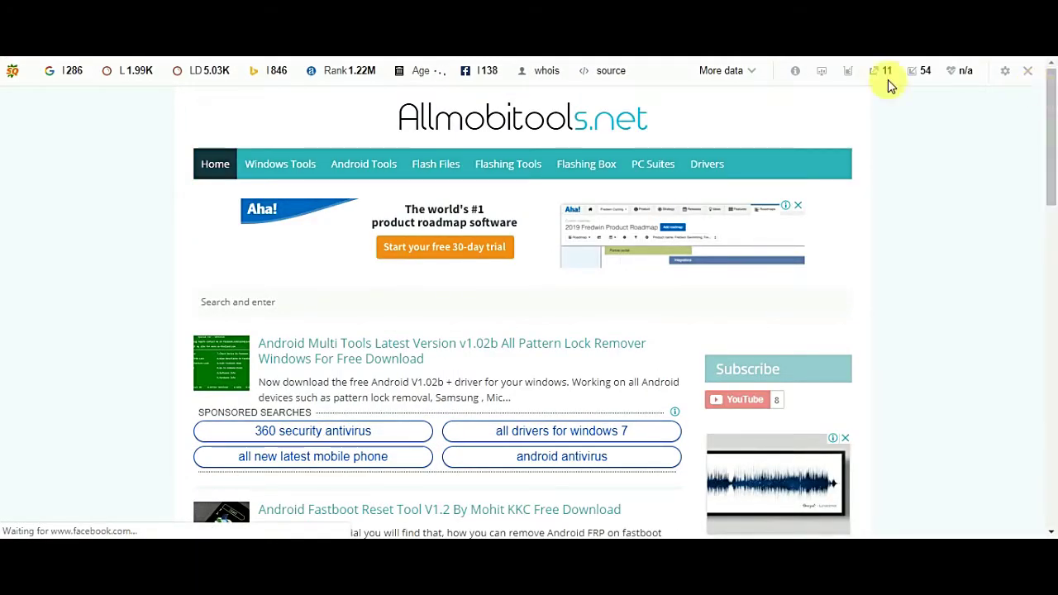
click(276, 307)
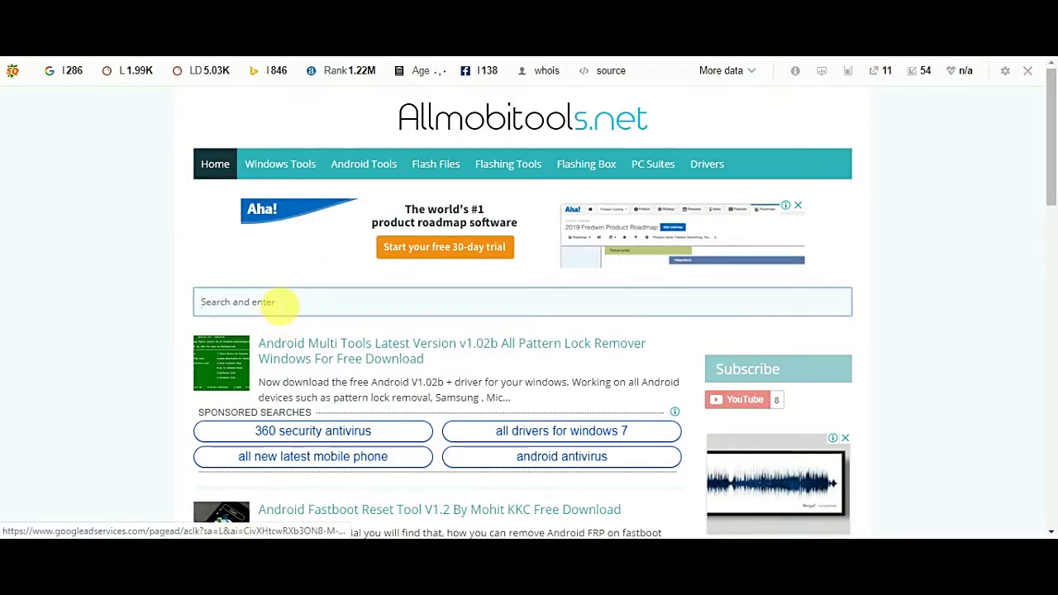
text(android)
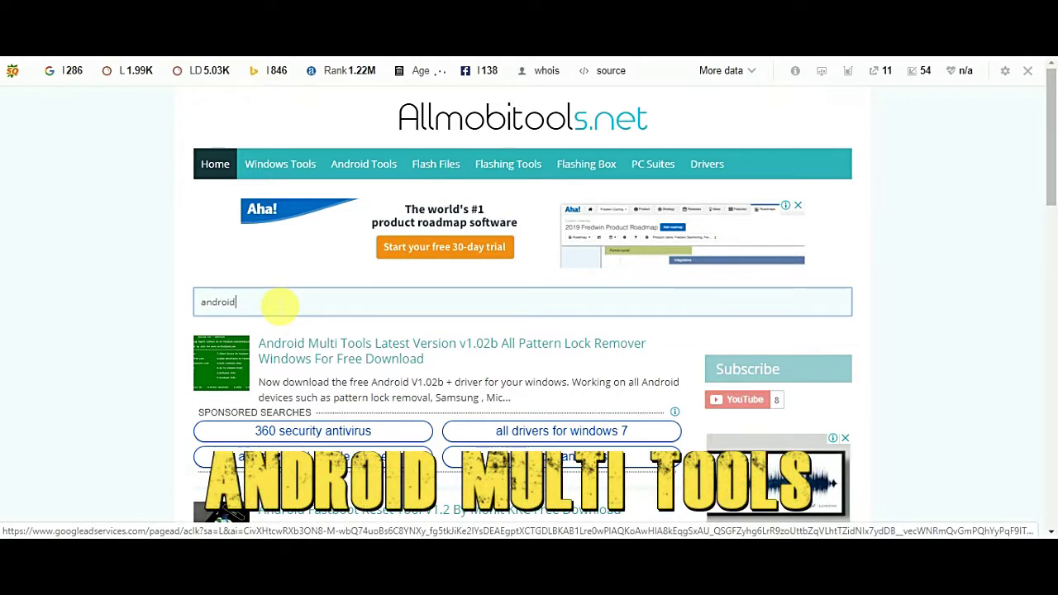
text( mu)
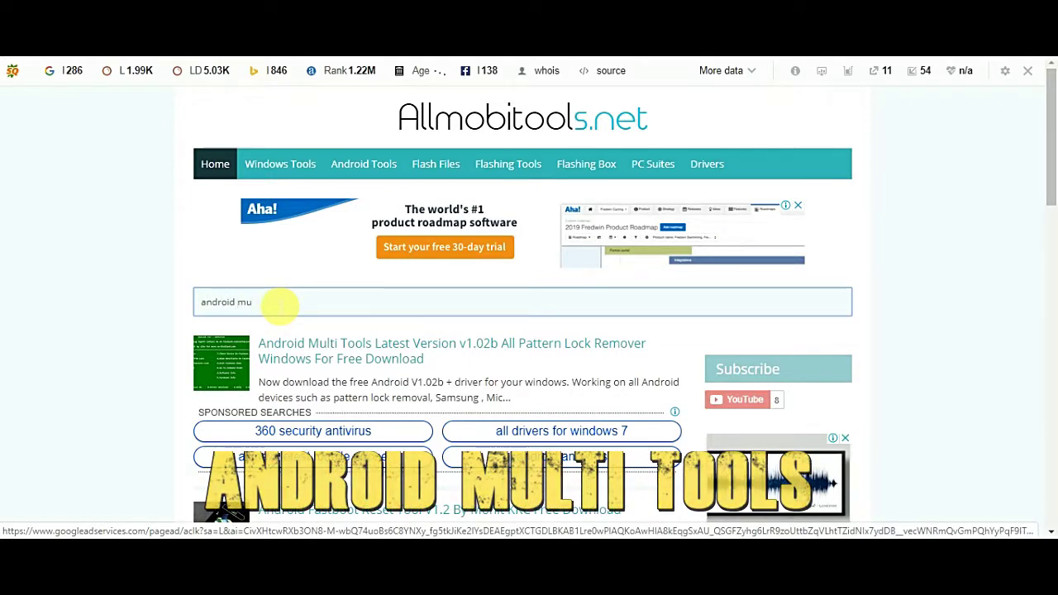
text(lti)
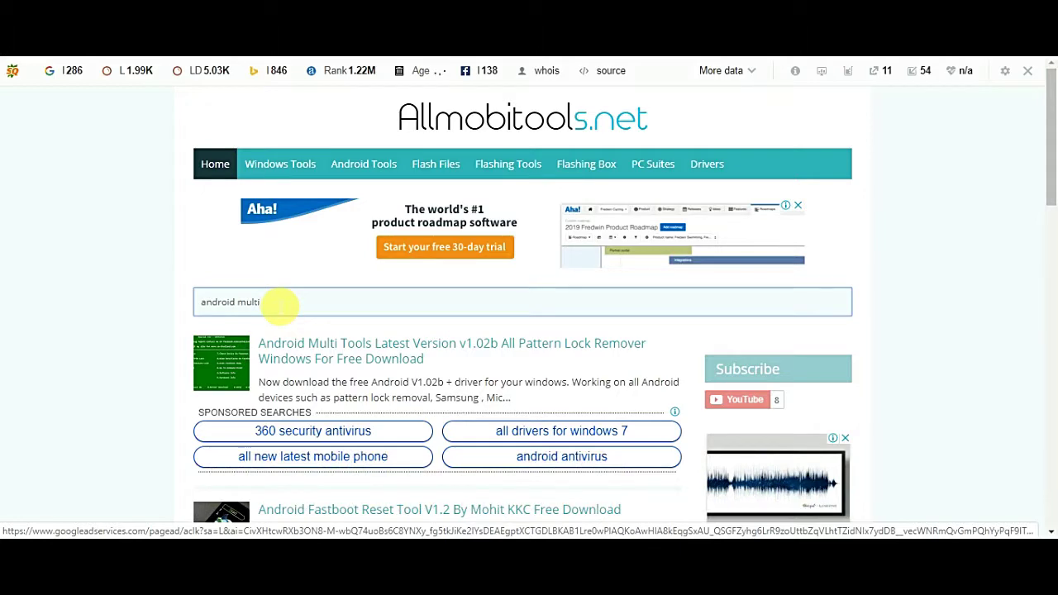
text( tools)
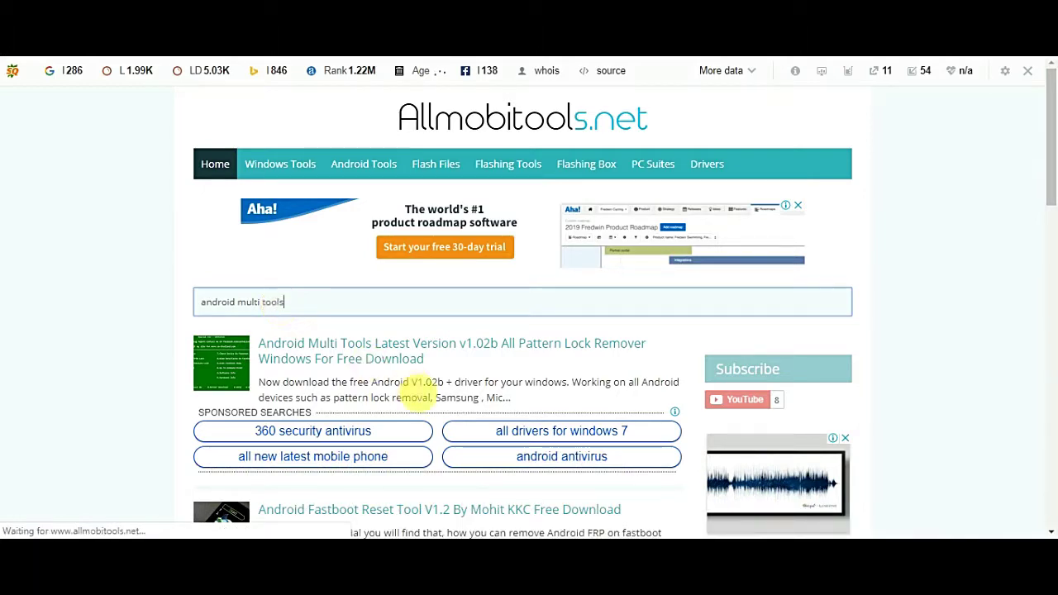
click(346, 350)
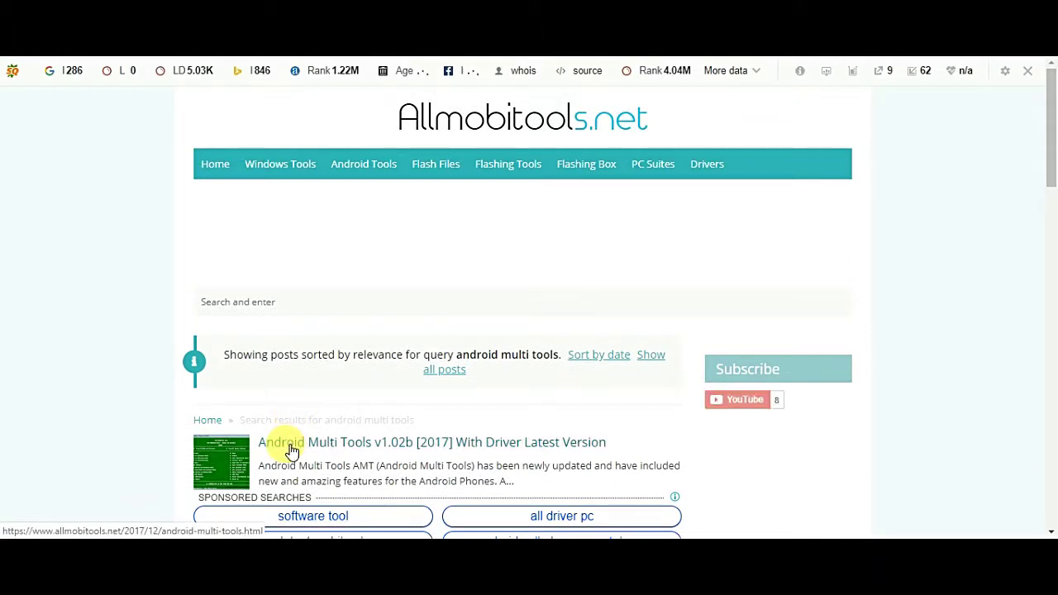
Open the "Android Multi Tools v1.02b [2017] With Driver Latest Version" post and follow its Download Setup link
click(291, 447)
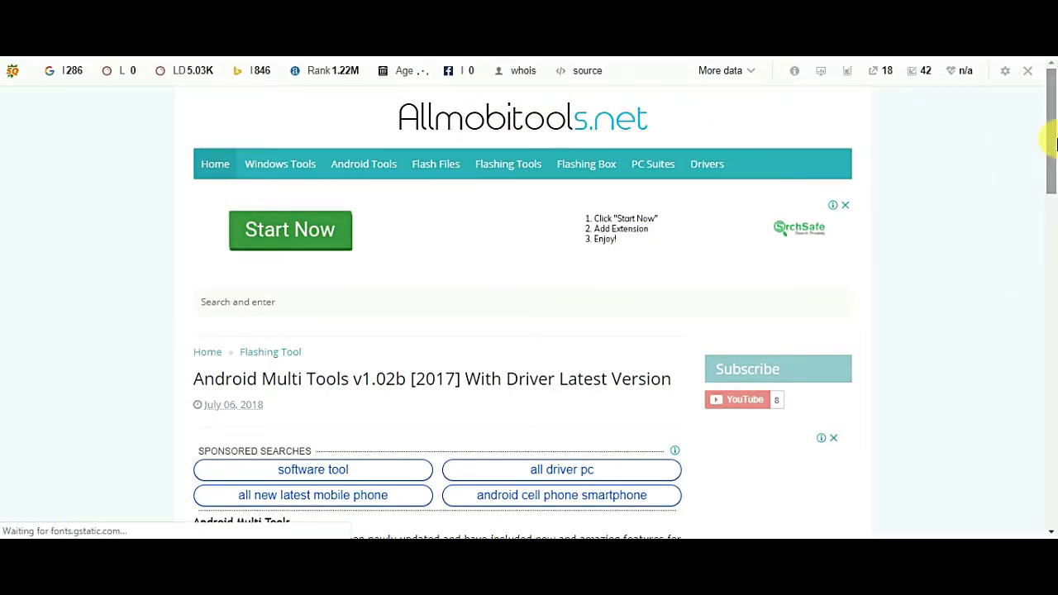
drag(1048, 136, 1051, 185)
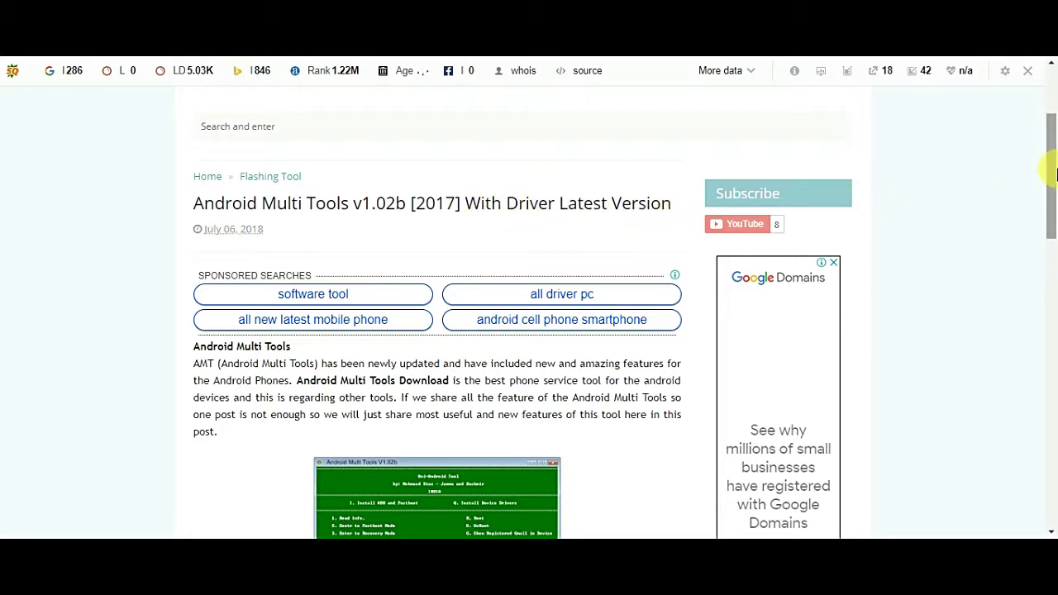
drag(1051, 174, 1050, 212)
drag(1051, 255, 1053, 397)
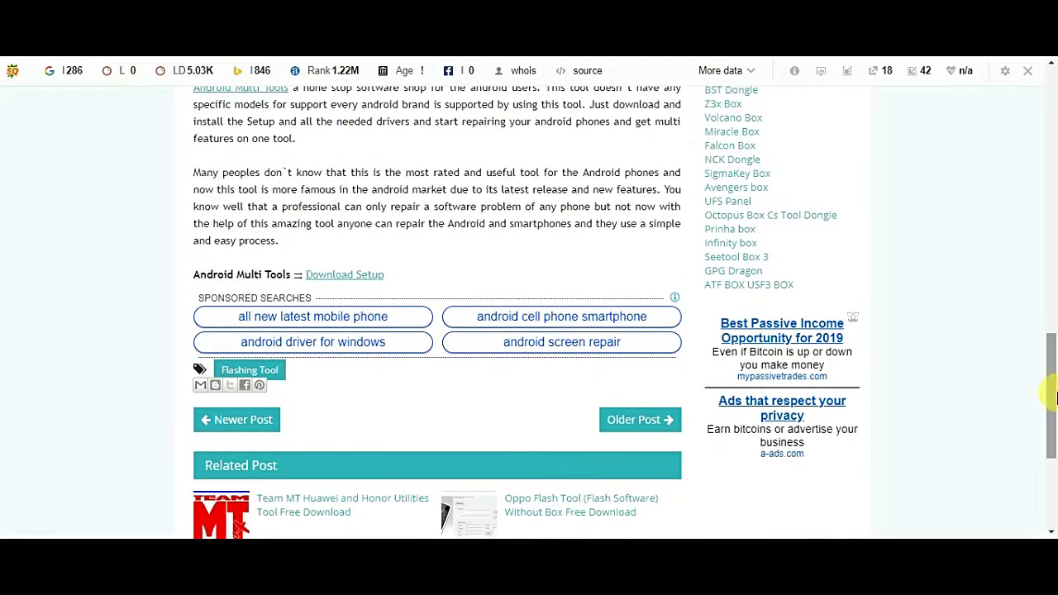
click(346, 282)
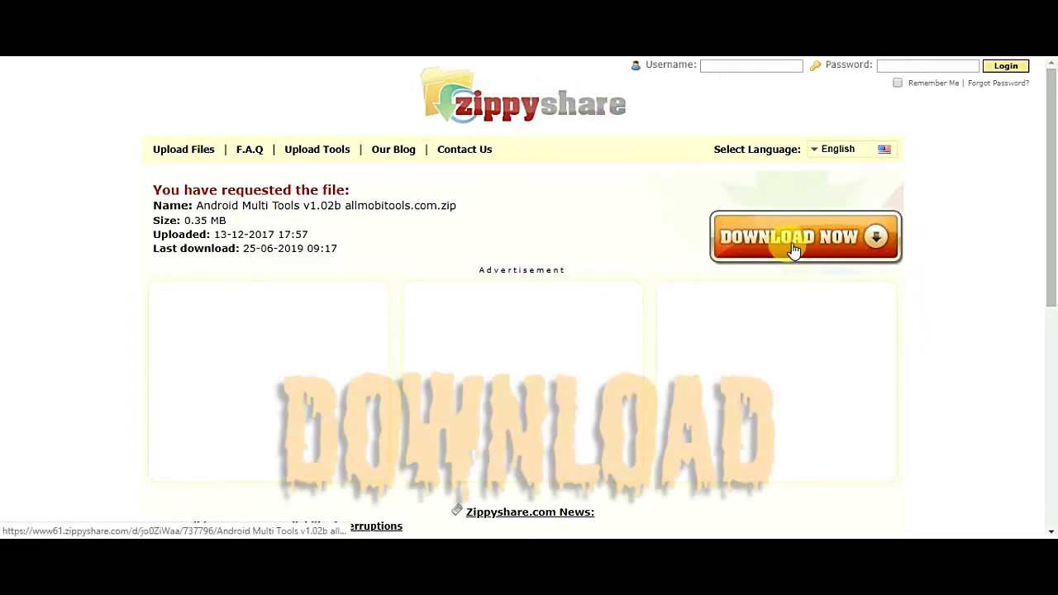
Download "Android Multi Tools v1.02b allmobitools.com.zip" from Zippyshare and deny the site's notification request
click(841, 225)
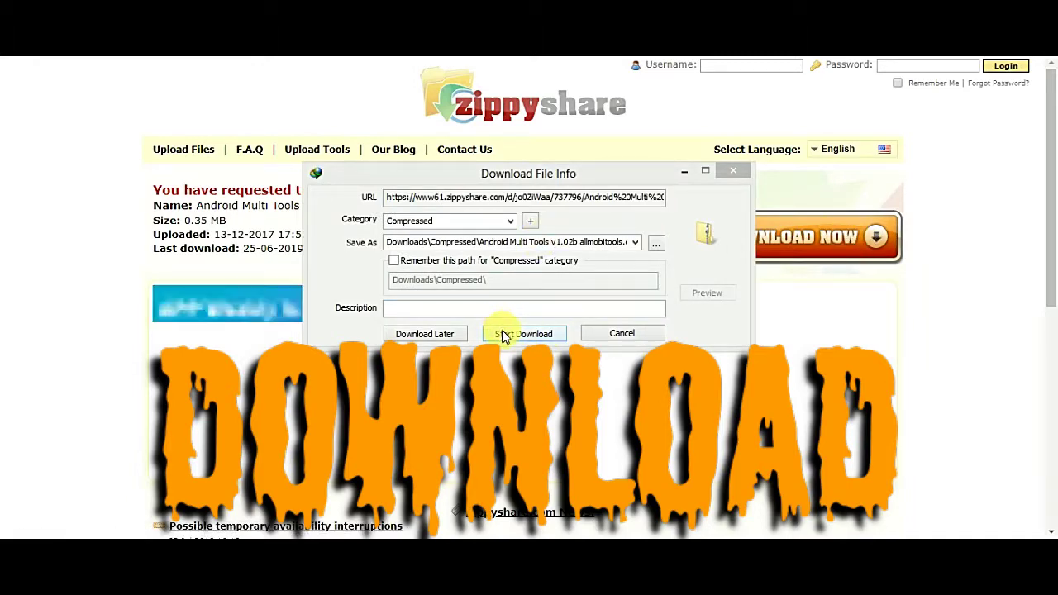
click(502, 333)
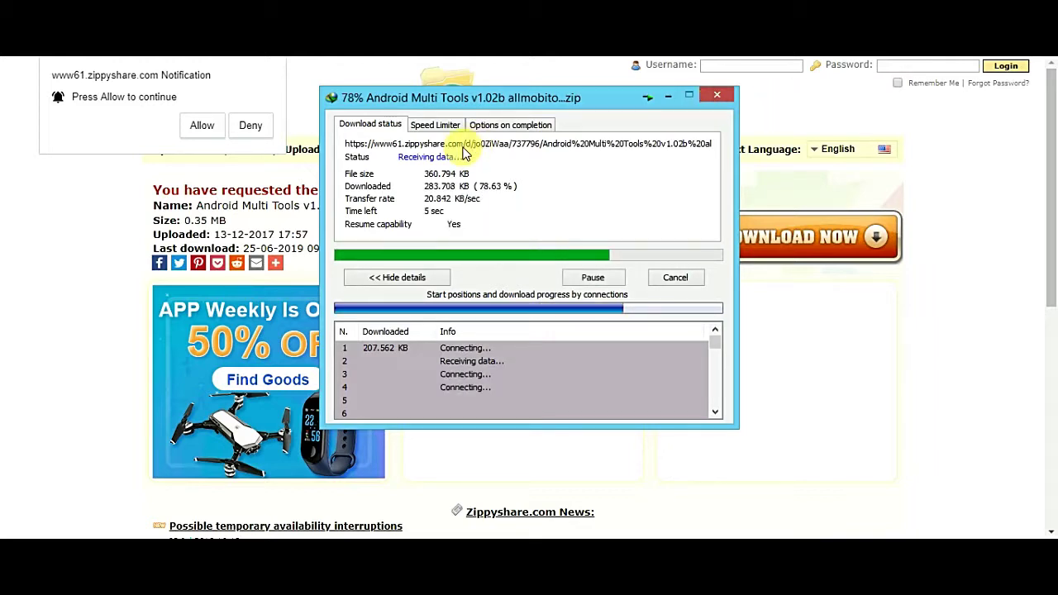
click(251, 128)
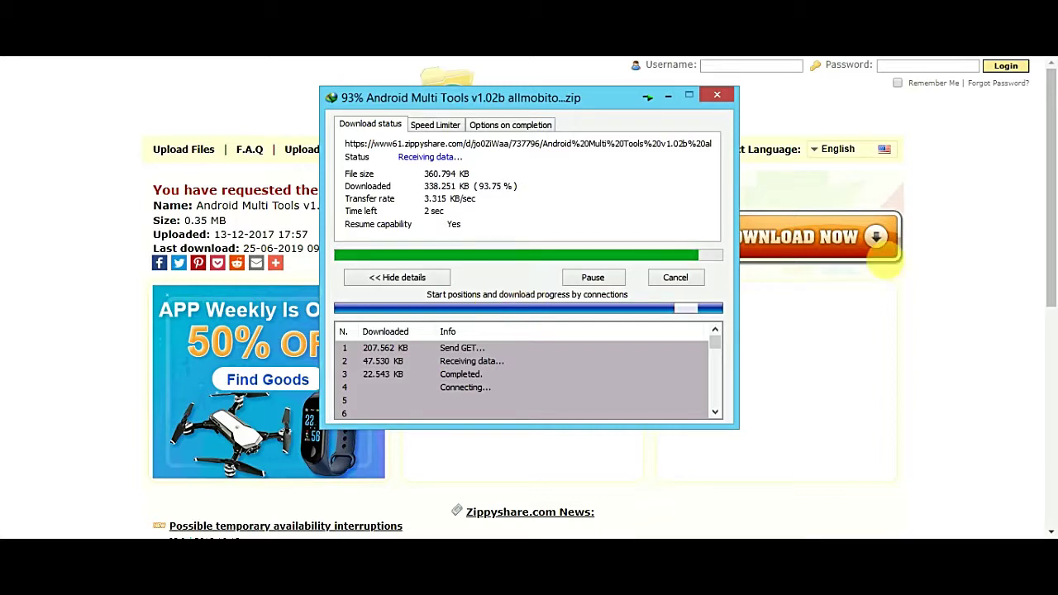
drag(1054, 177, 1054, 191)
scroll(780, 218, up, 1)
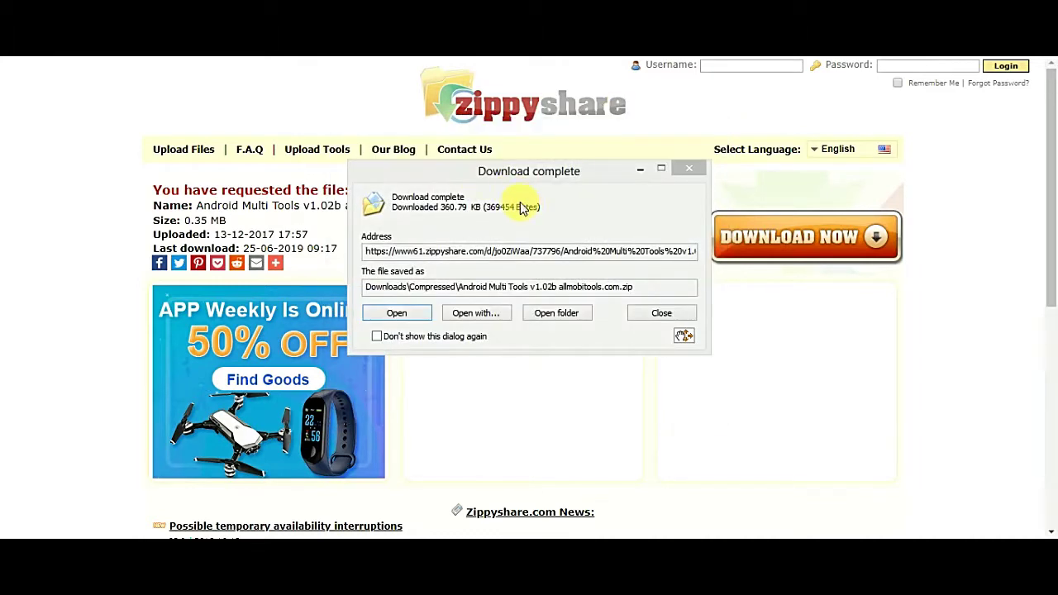
Open the downloaded archive and try to run "Android Multi Tools v1.02b gsmforum" from its folder without extracting
click(397, 313)
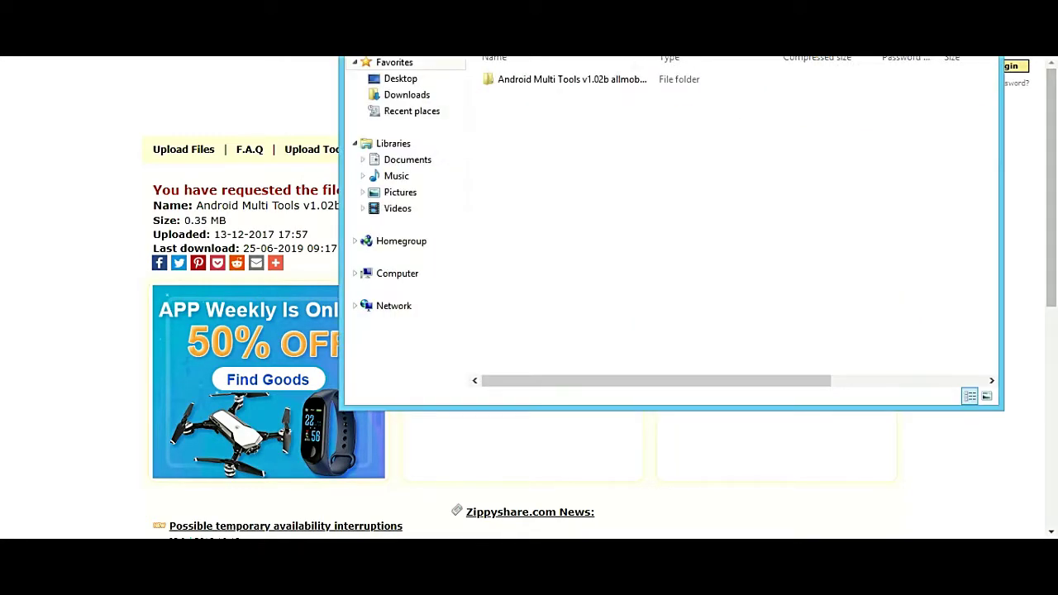
double_click(530, 83)
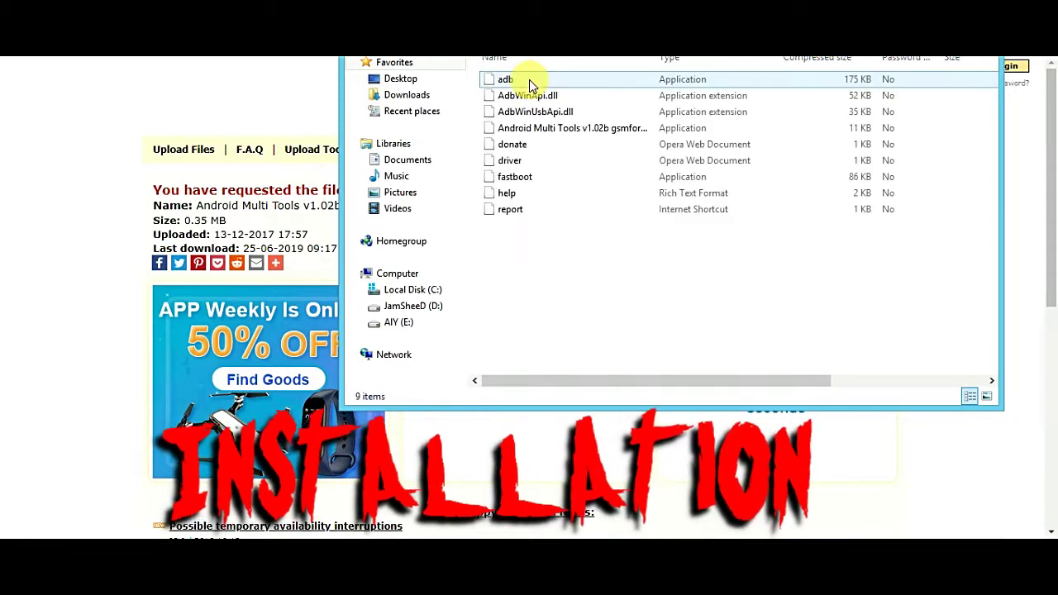
right_click(566, 129)
click(531, 132)
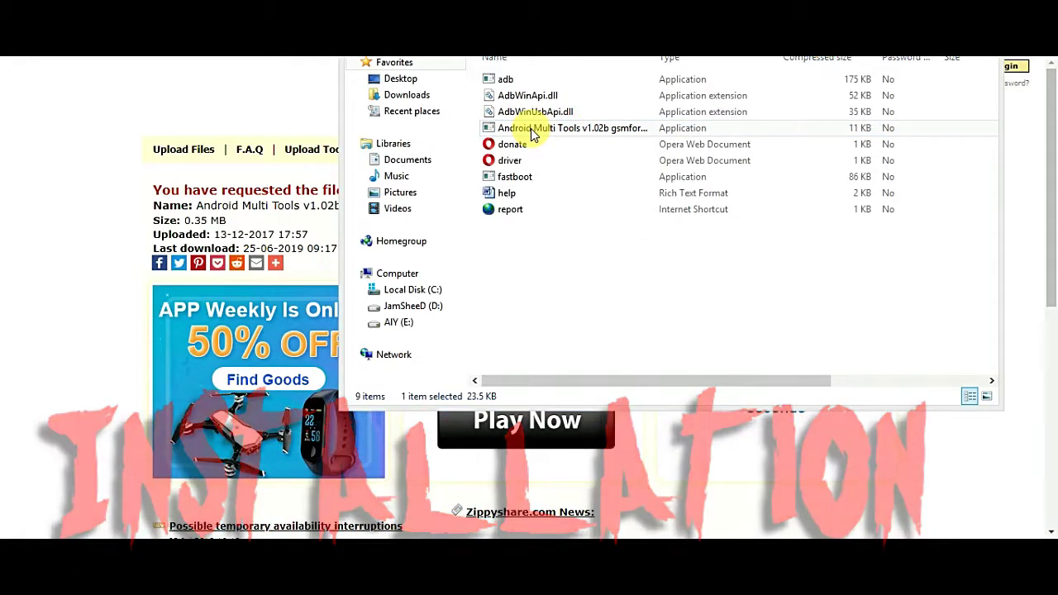
double_click(530, 128)
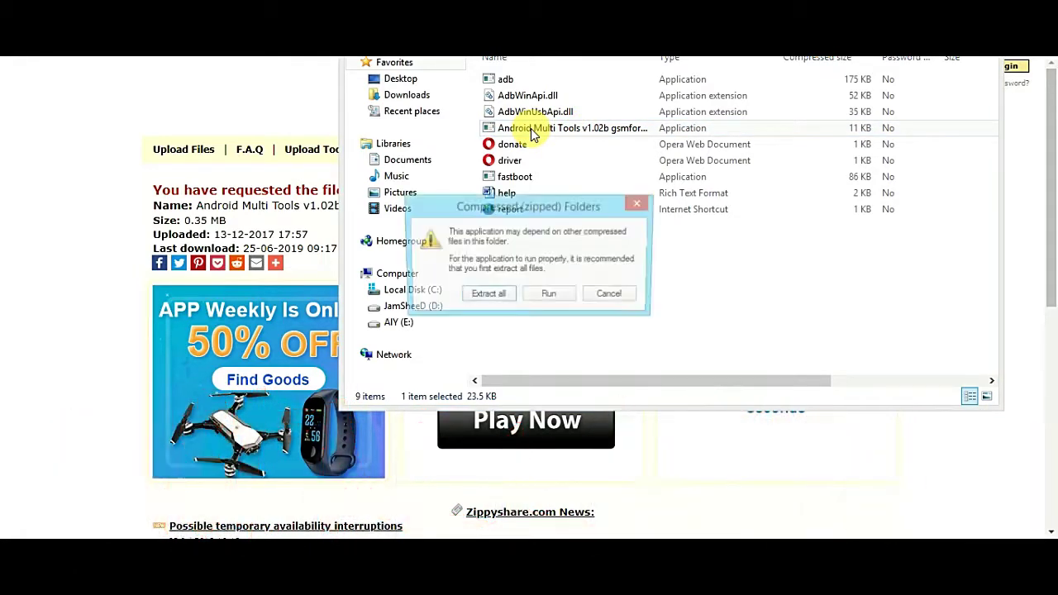
click(538, 296)
click(533, 297)
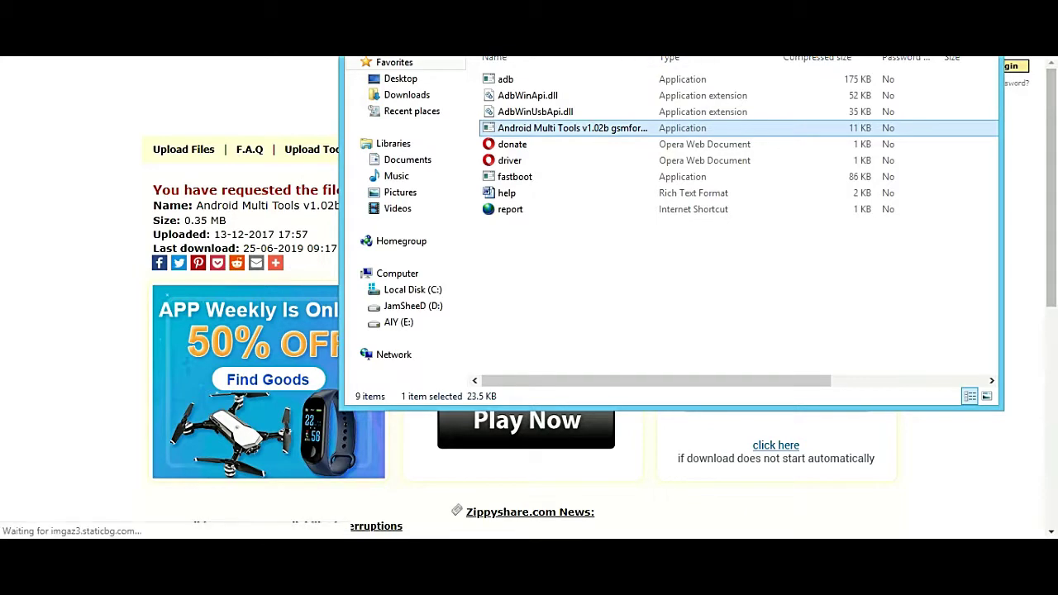
Extract all files of the Android Multi Tools archive to the suggested folder, showing the extracted files when complete
drag(643, 58, 663, 75)
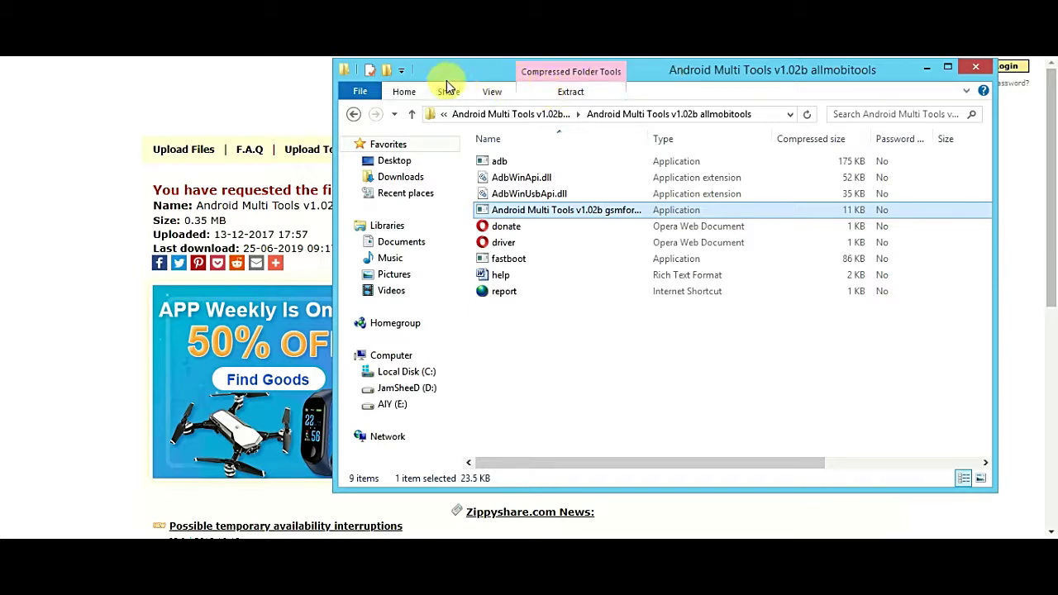
double_click(553, 210)
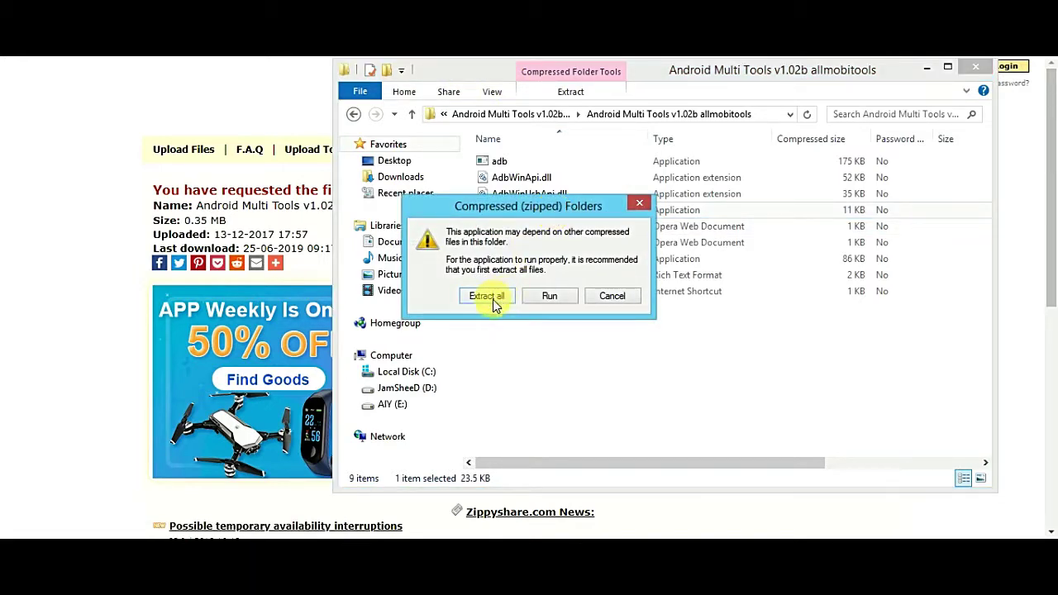
click(492, 298)
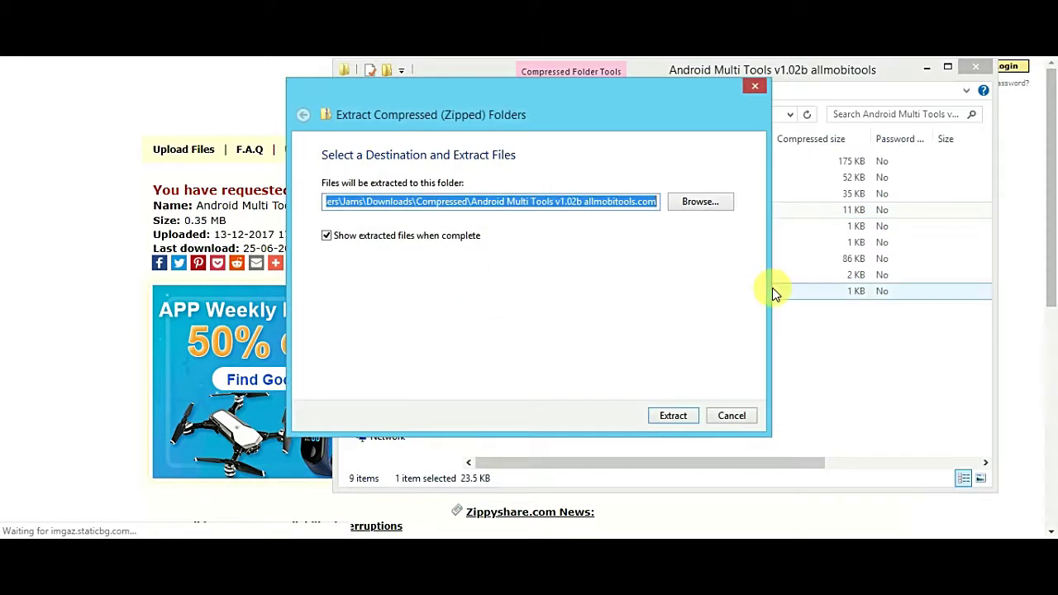
click(671, 417)
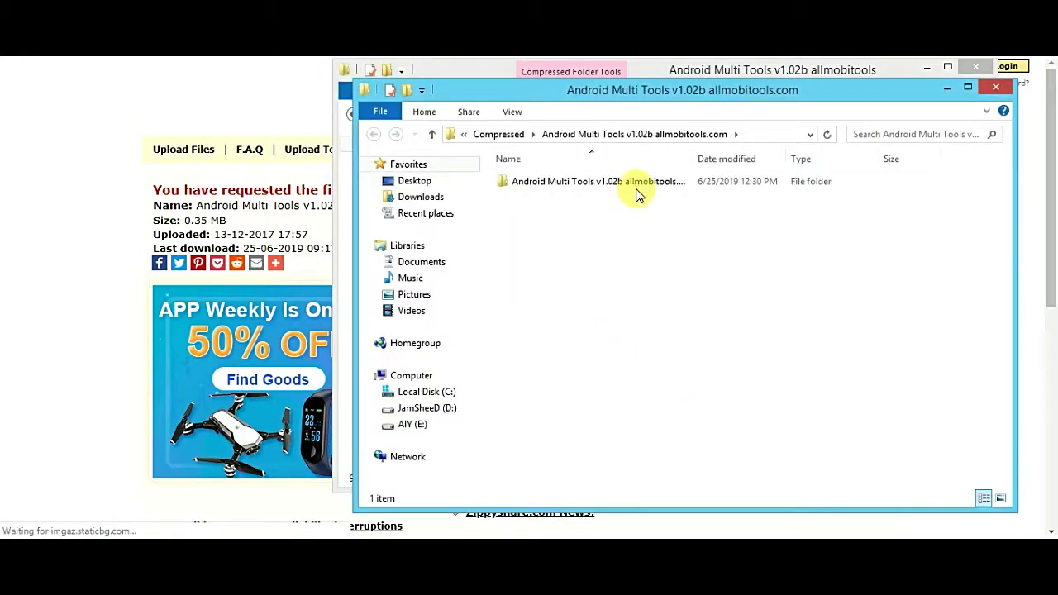
Open the extracted Android Multi Tools folder and launch the "Android Multi Tools v1.02b gsmforum" application
double_click(620, 190)
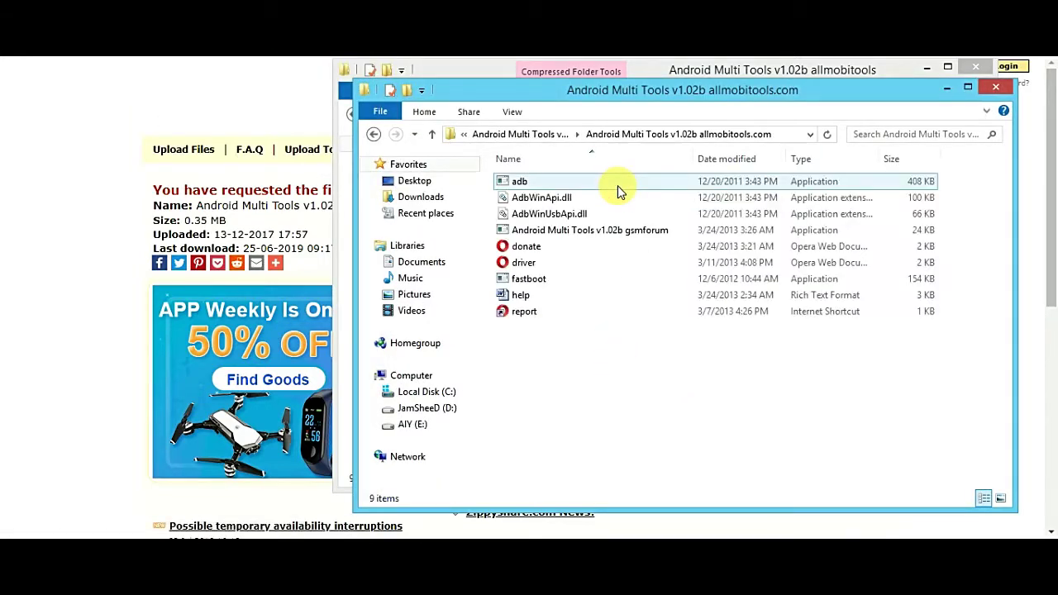
double_click(561, 234)
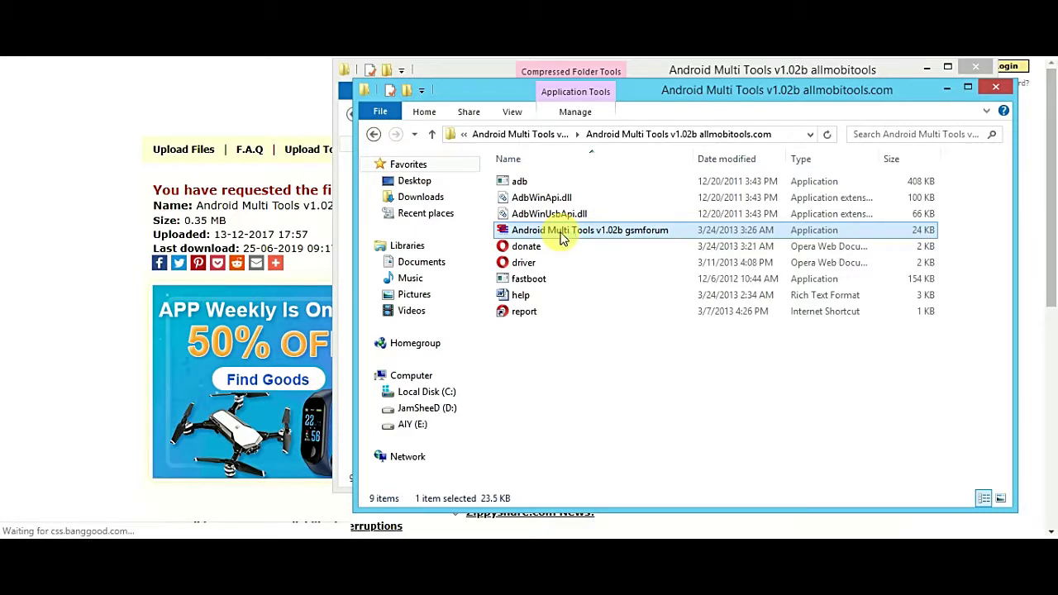
double_click(520, 233)
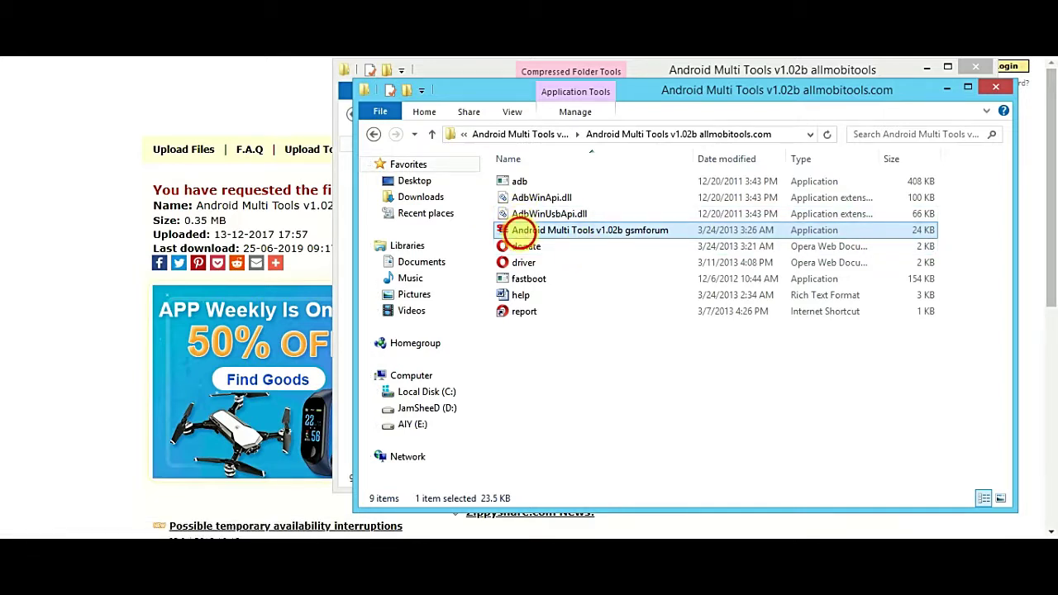
Compress the "Android Multi Tools v1.02b gsmforum" application into "Android Multi Tools v1.02b gsmforum.rar" in the same folder
right_click(520, 236)
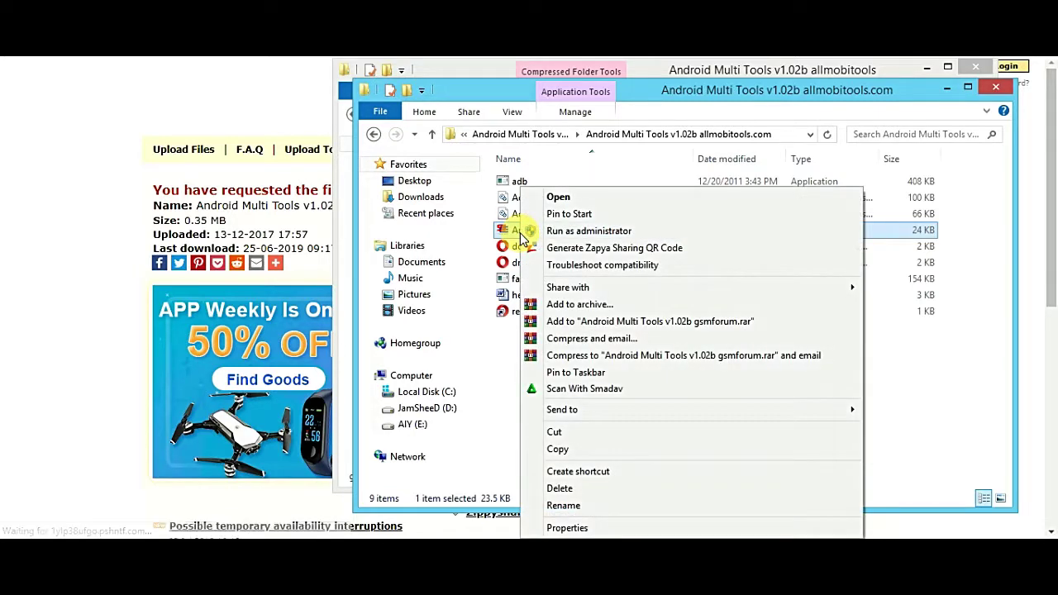
click(594, 328)
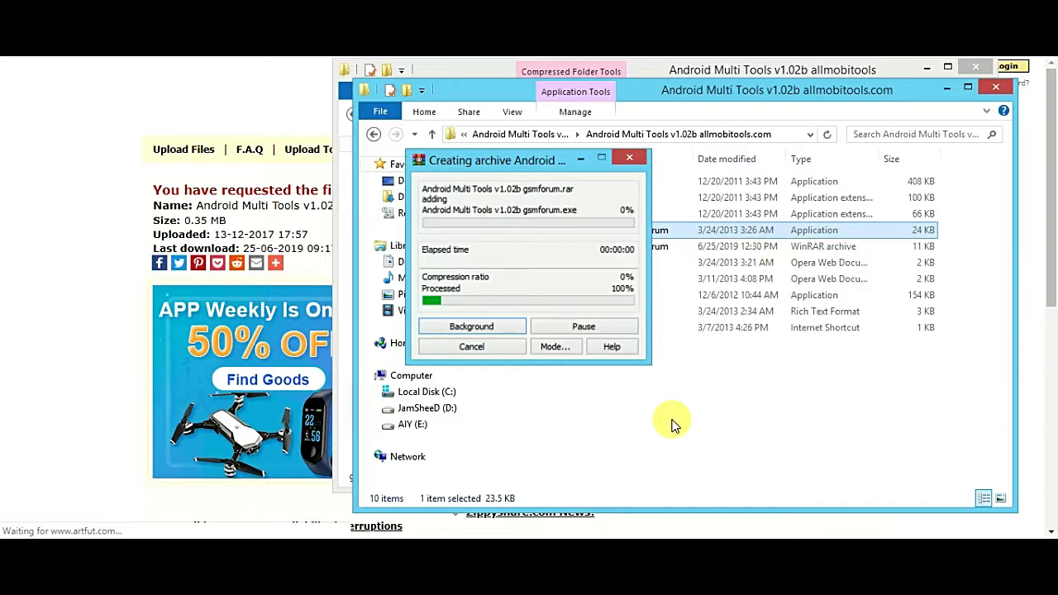
Extract "Android Multi Tools v1.02b gsmforum.rar" to the suggested "Android Multi Tools v1.02b gsmforum" subfolder
click(624, 162)
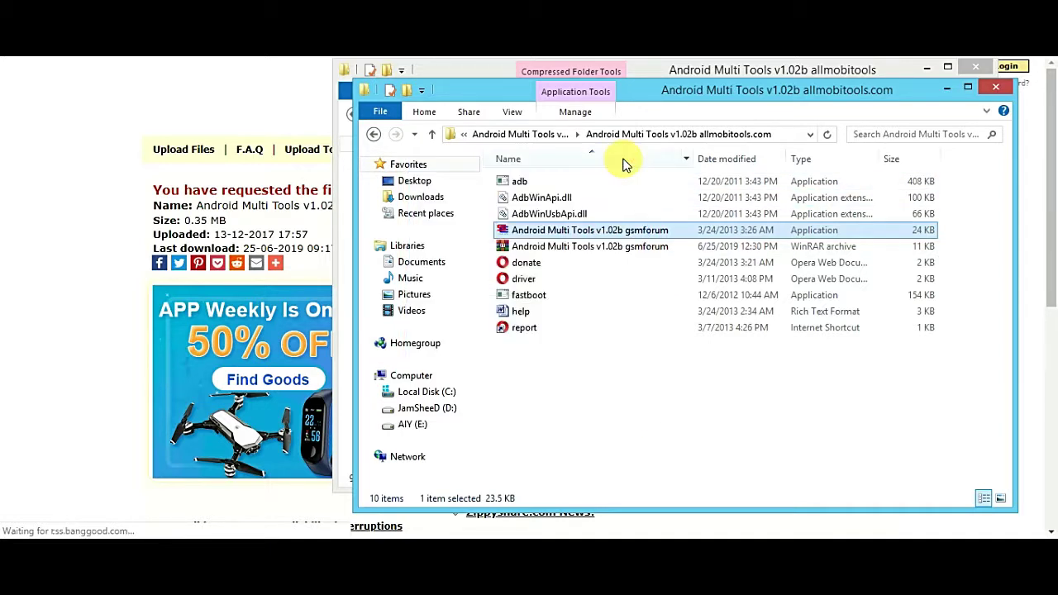
right_click(548, 247)
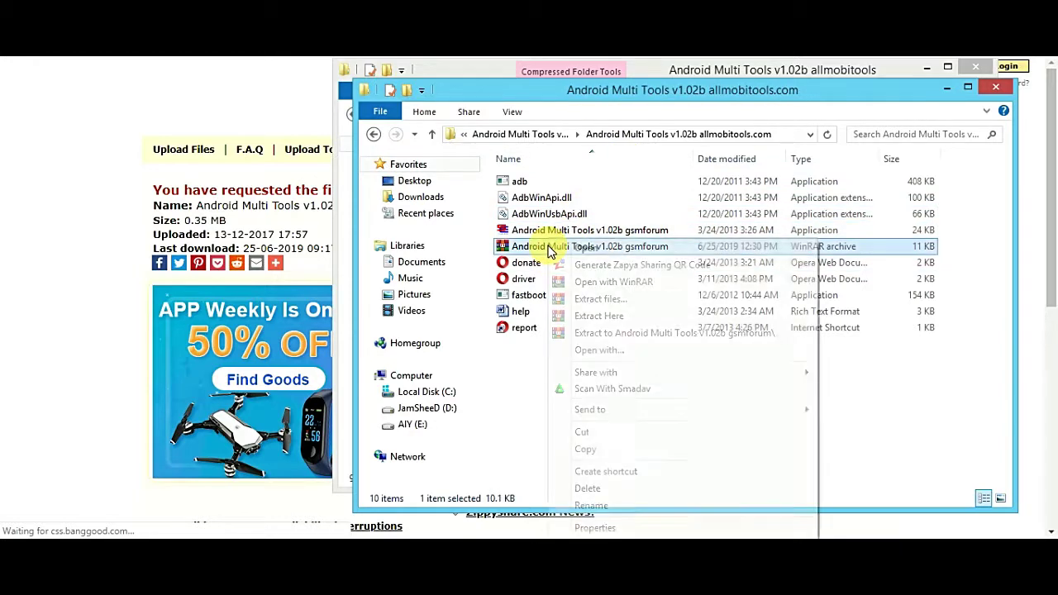
click(593, 298)
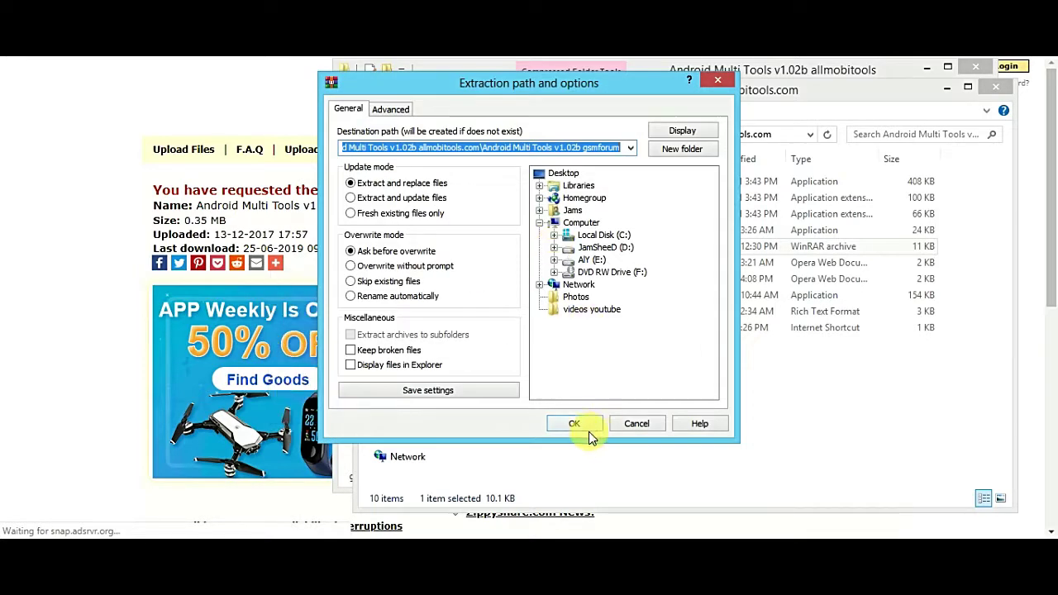
click(579, 425)
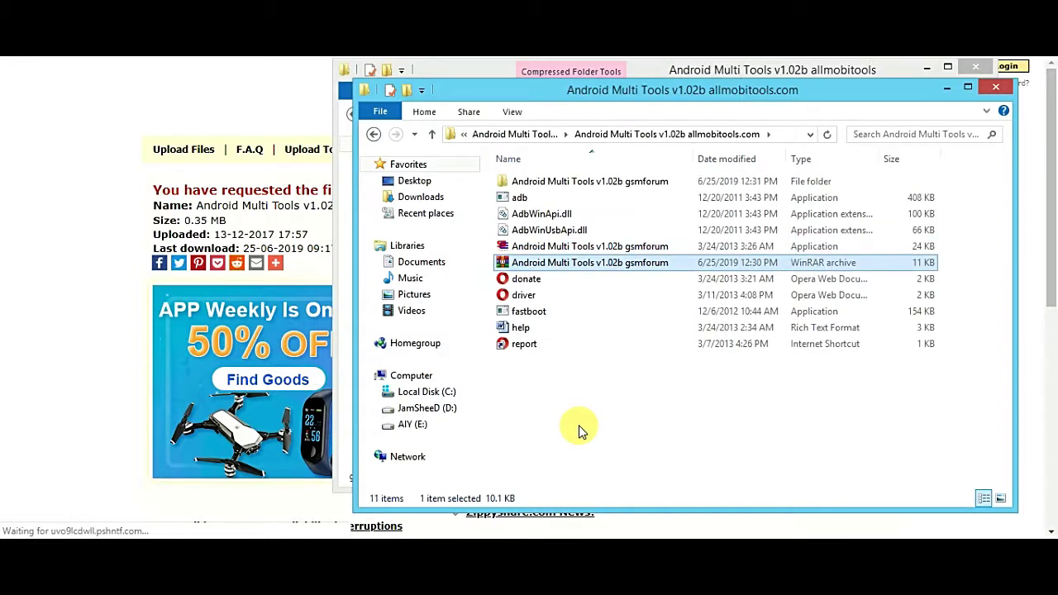
Launch the application from the extracted "Android Multi Tools v1.02b gsmforum" folder and move its console window fully into view
double_click(574, 181)
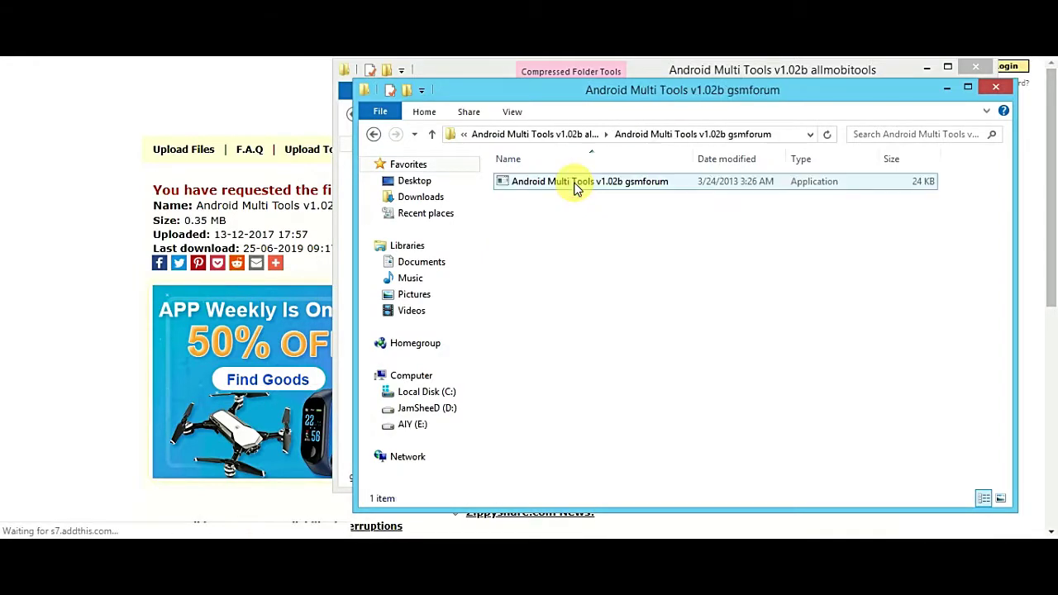
double_click(576, 185)
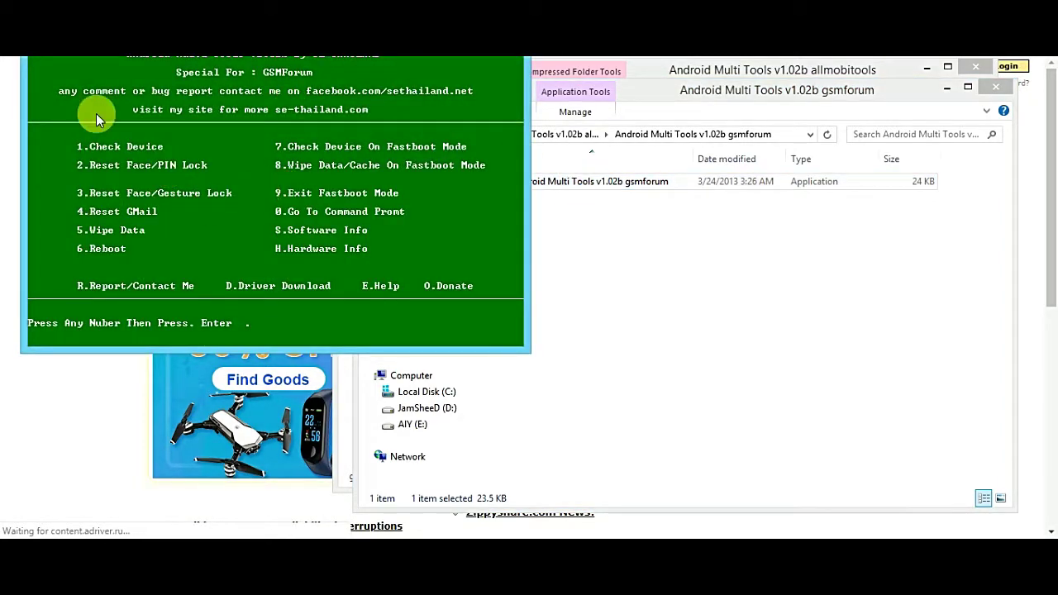
drag(356, 56, 499, 123)
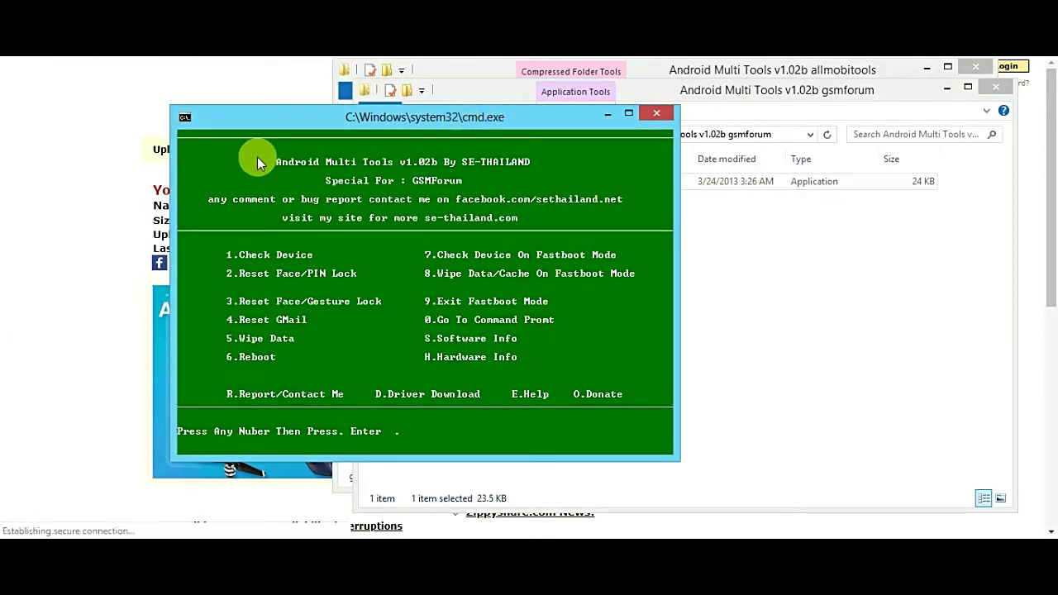
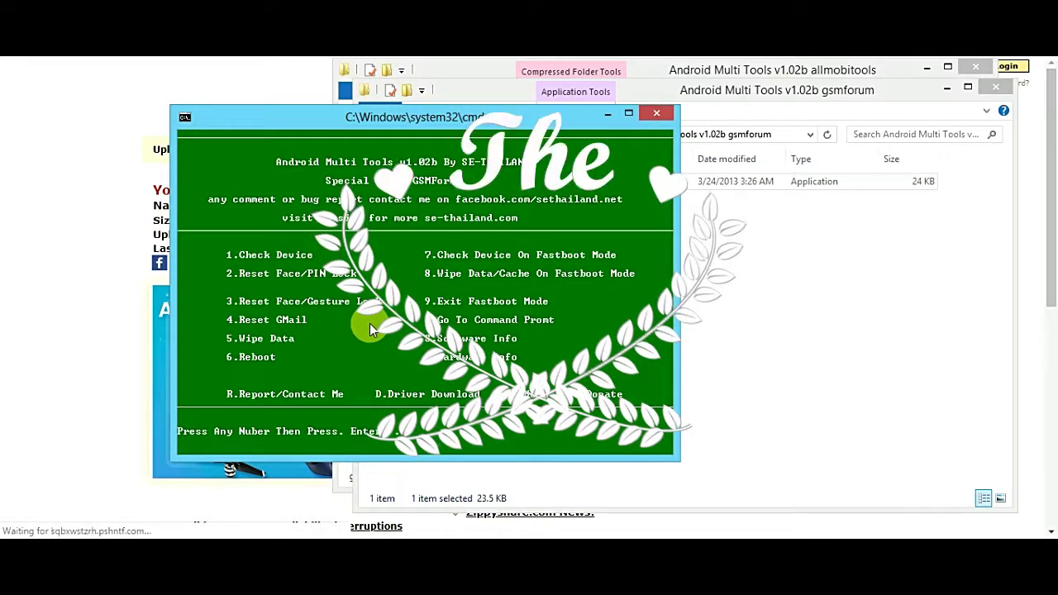
click(608, 115)
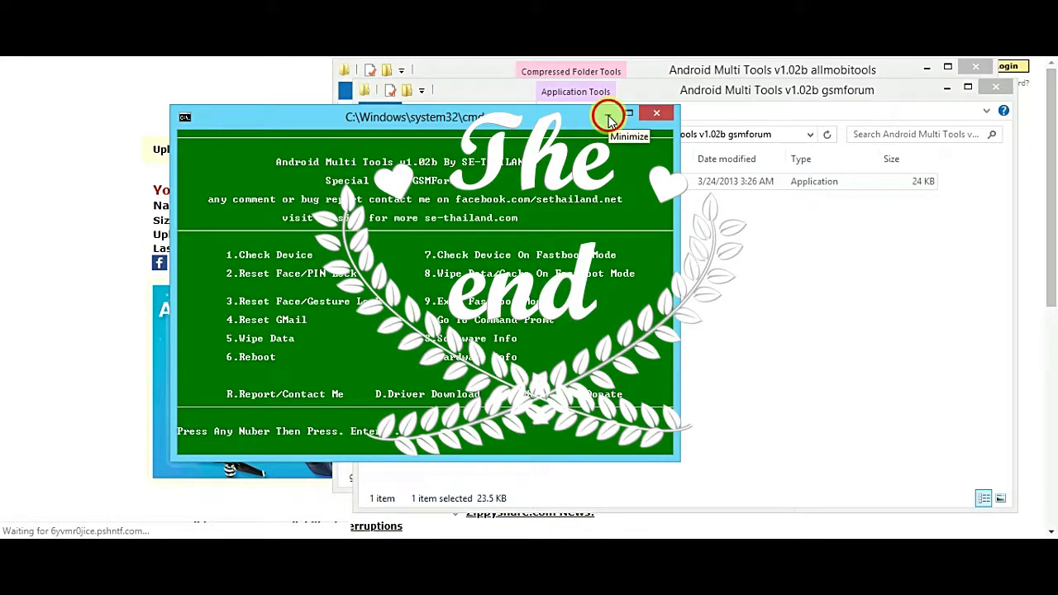